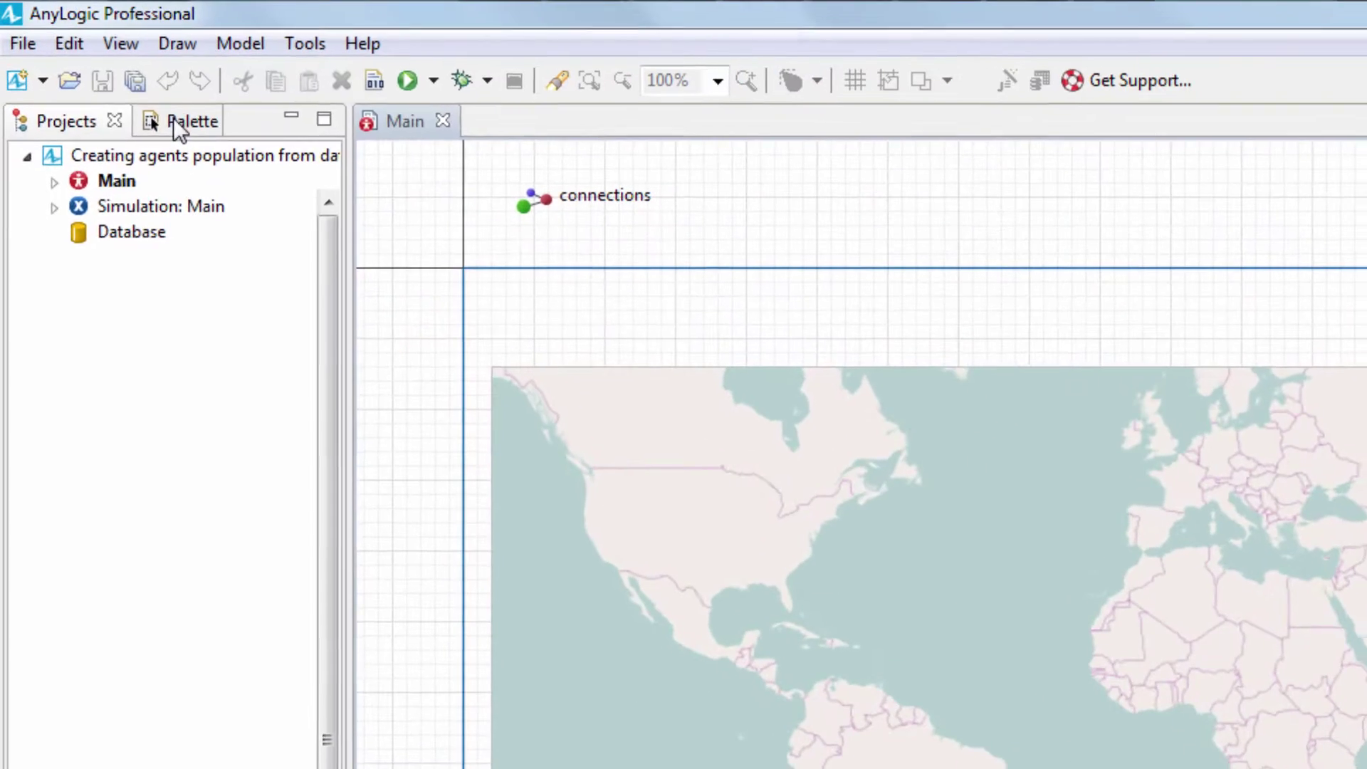
Step: Drop an Agent from the Agent palette onto Main as a population of a new agent type
left_click(88, 61)
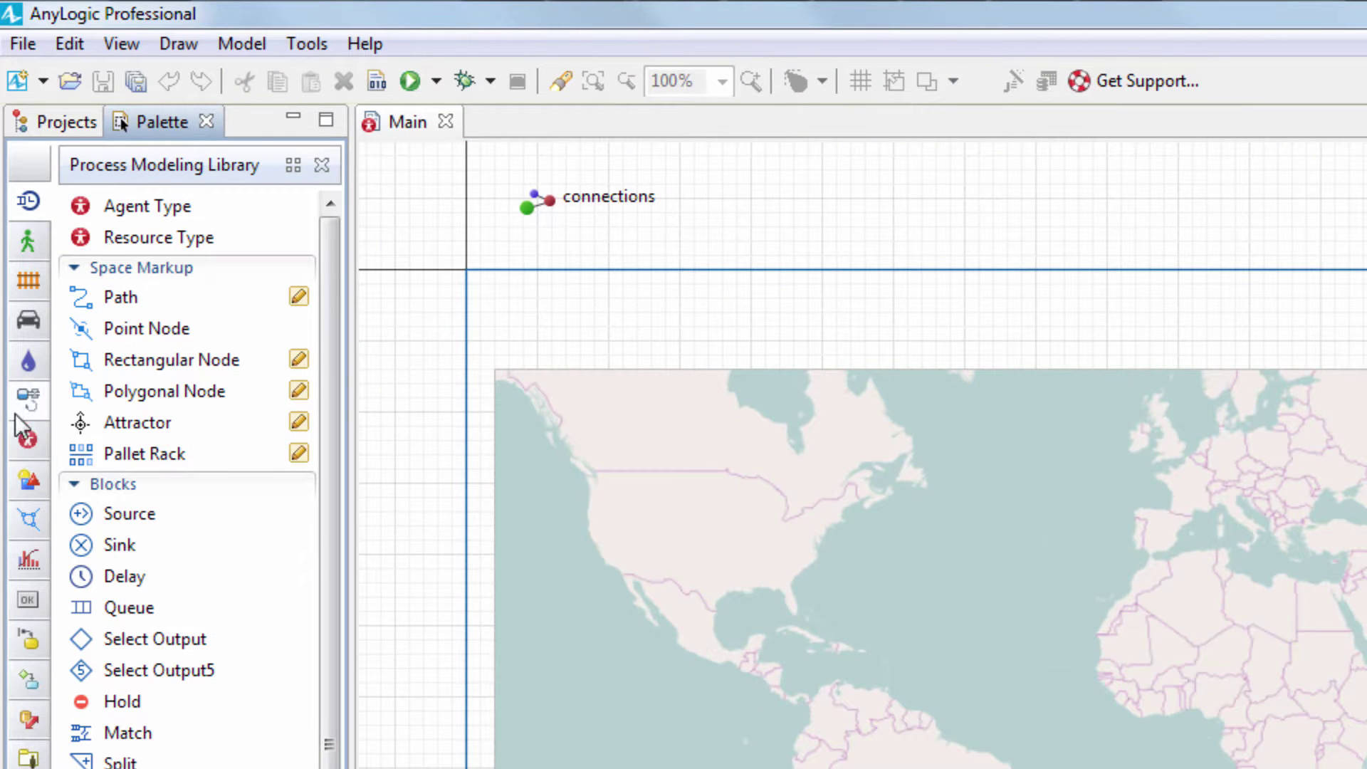
left_click(26, 436)
left_click_drag(124, 210, 542, 316)
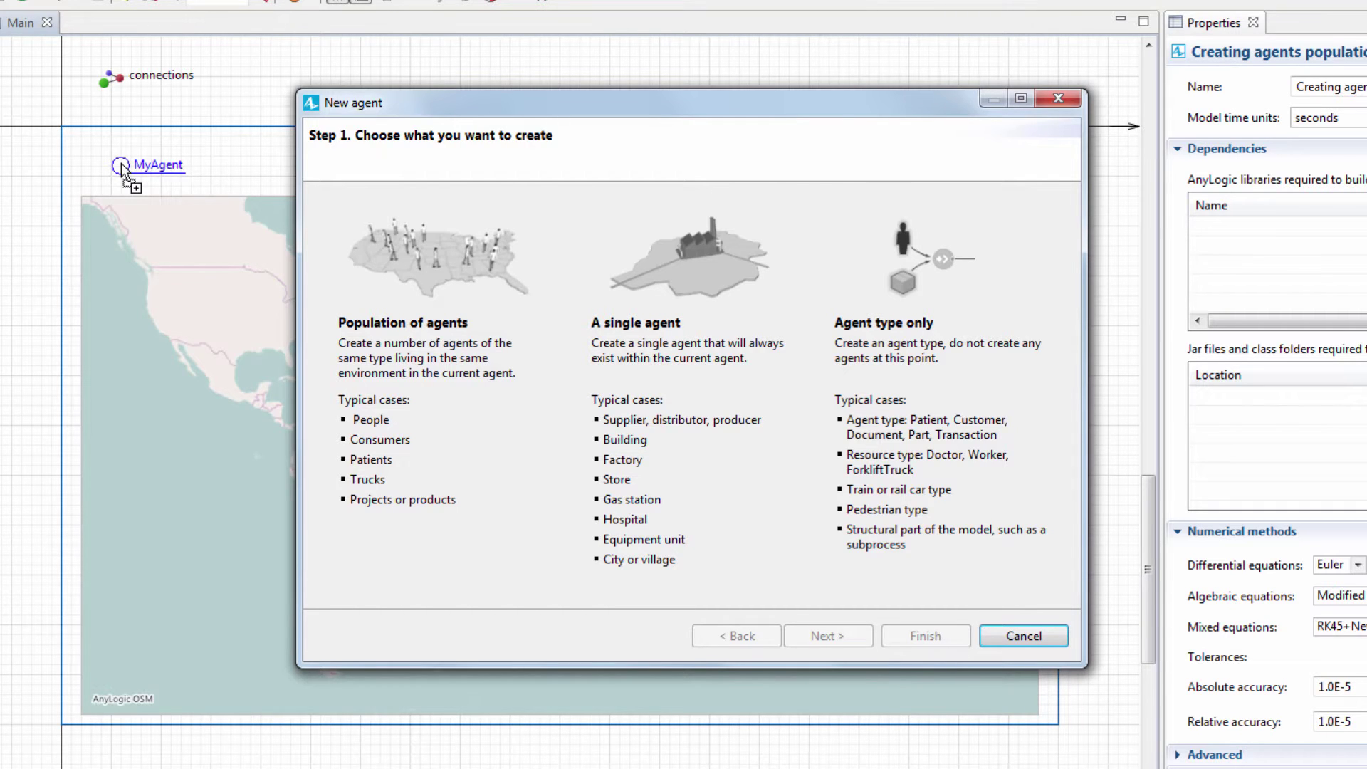
left_click(435, 401)
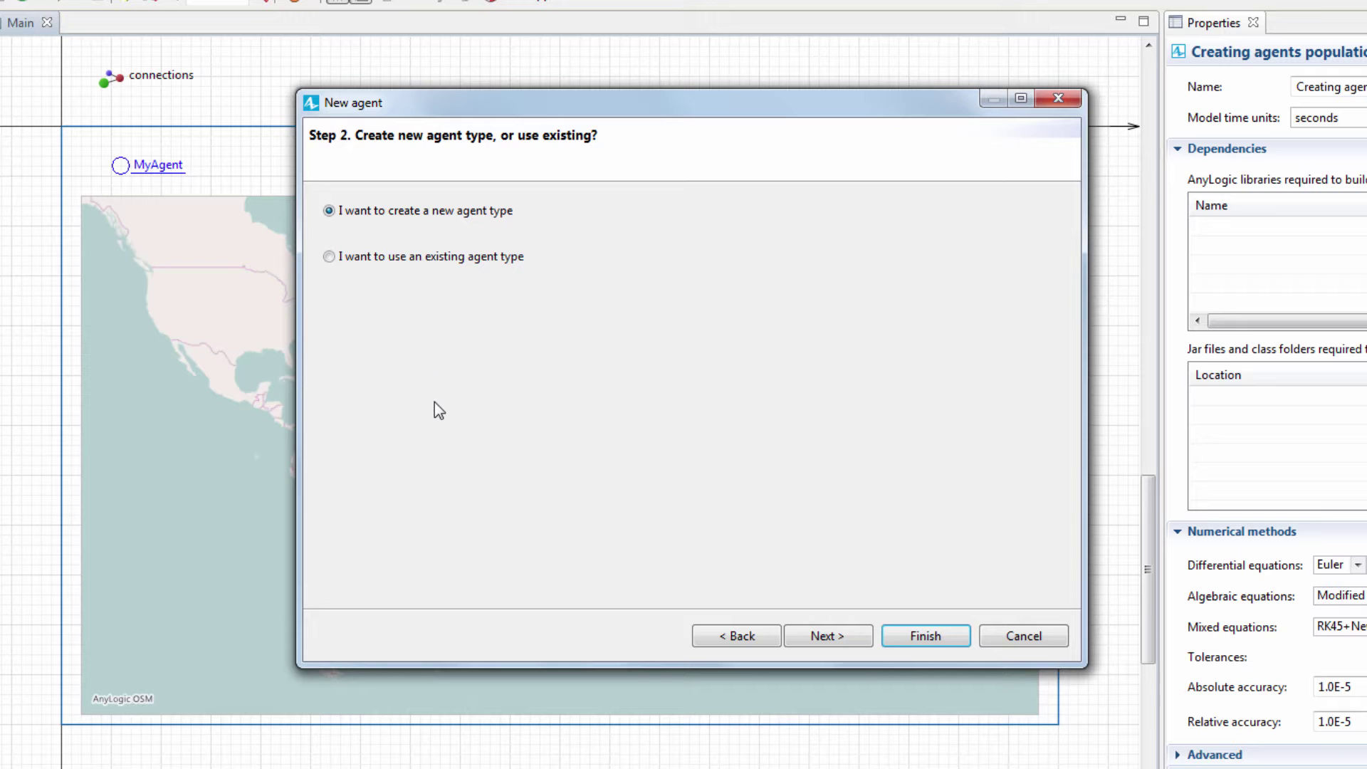
Step: Name the agent type Store, population stores, with parameters from a database table
left_click(804, 643)
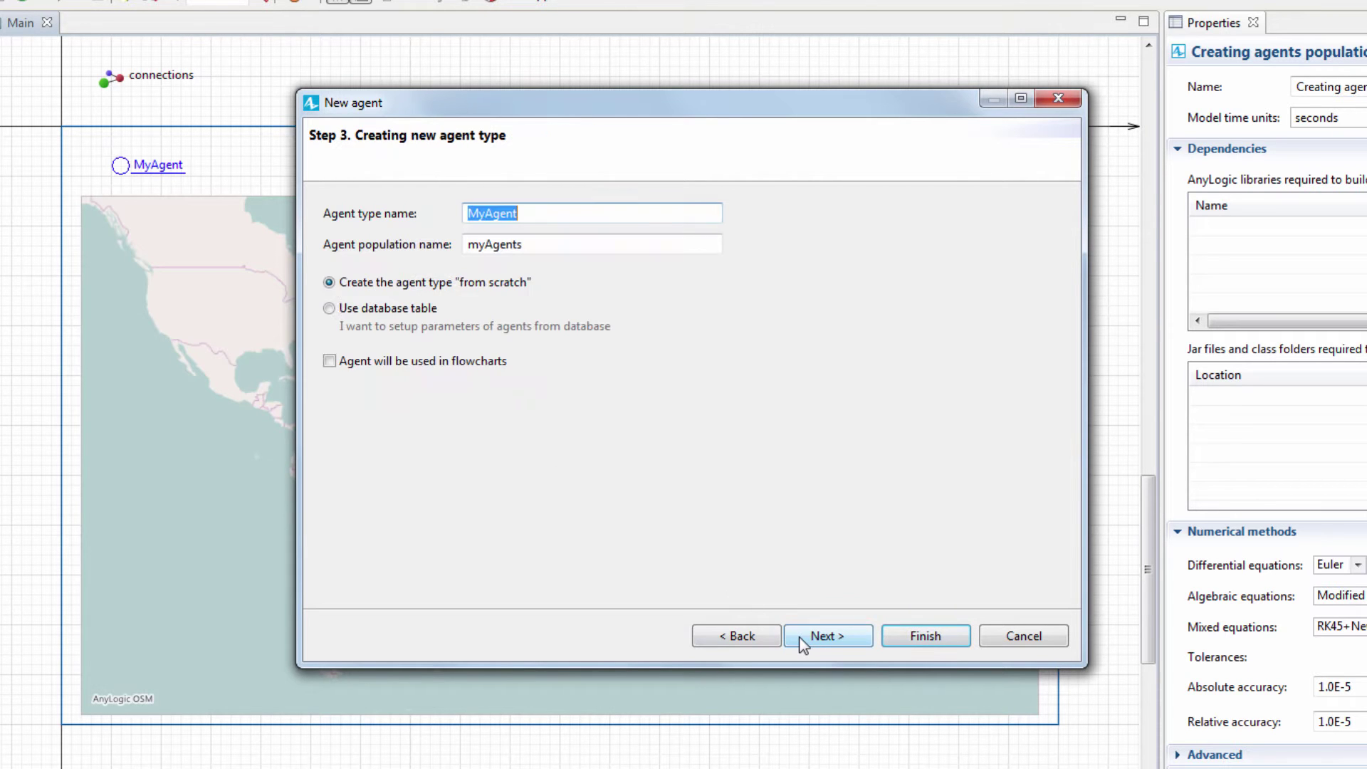
type("Sto")
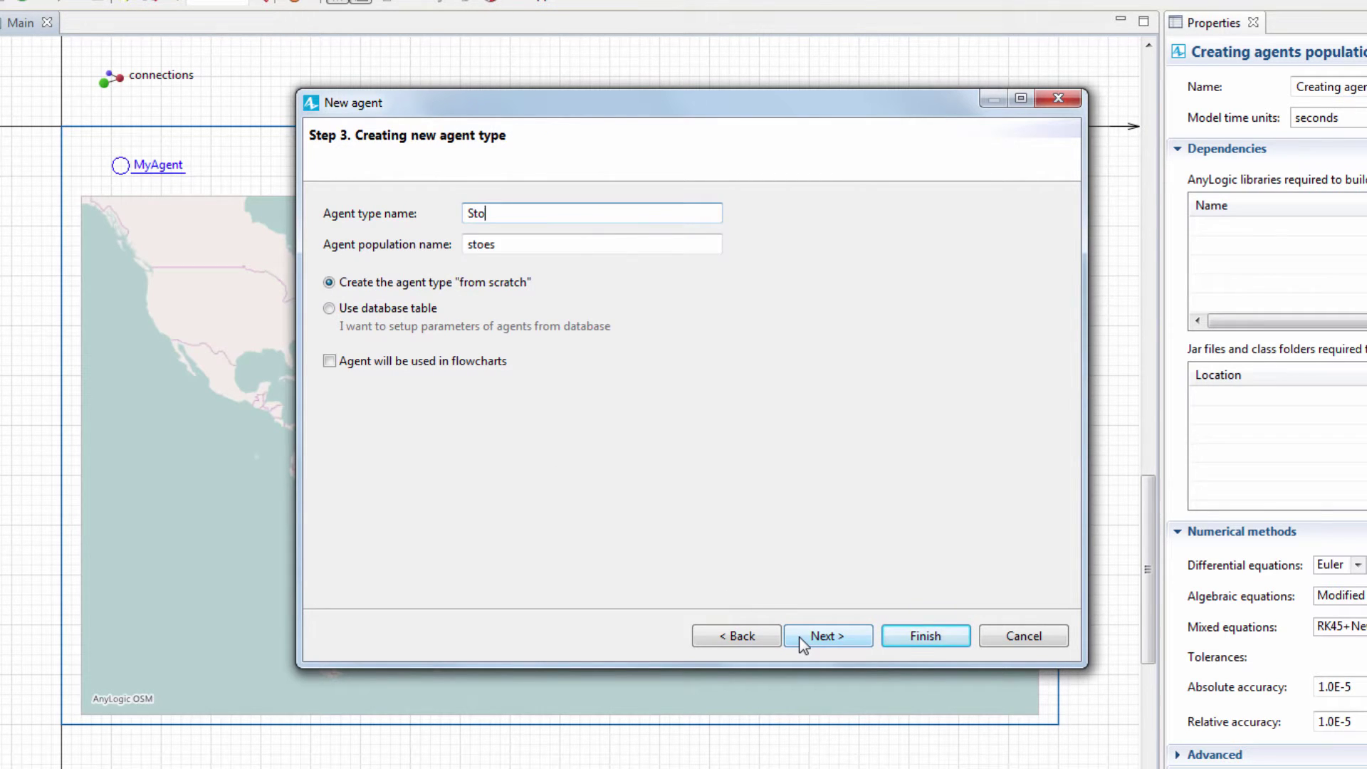
type("re")
left_click(391, 310)
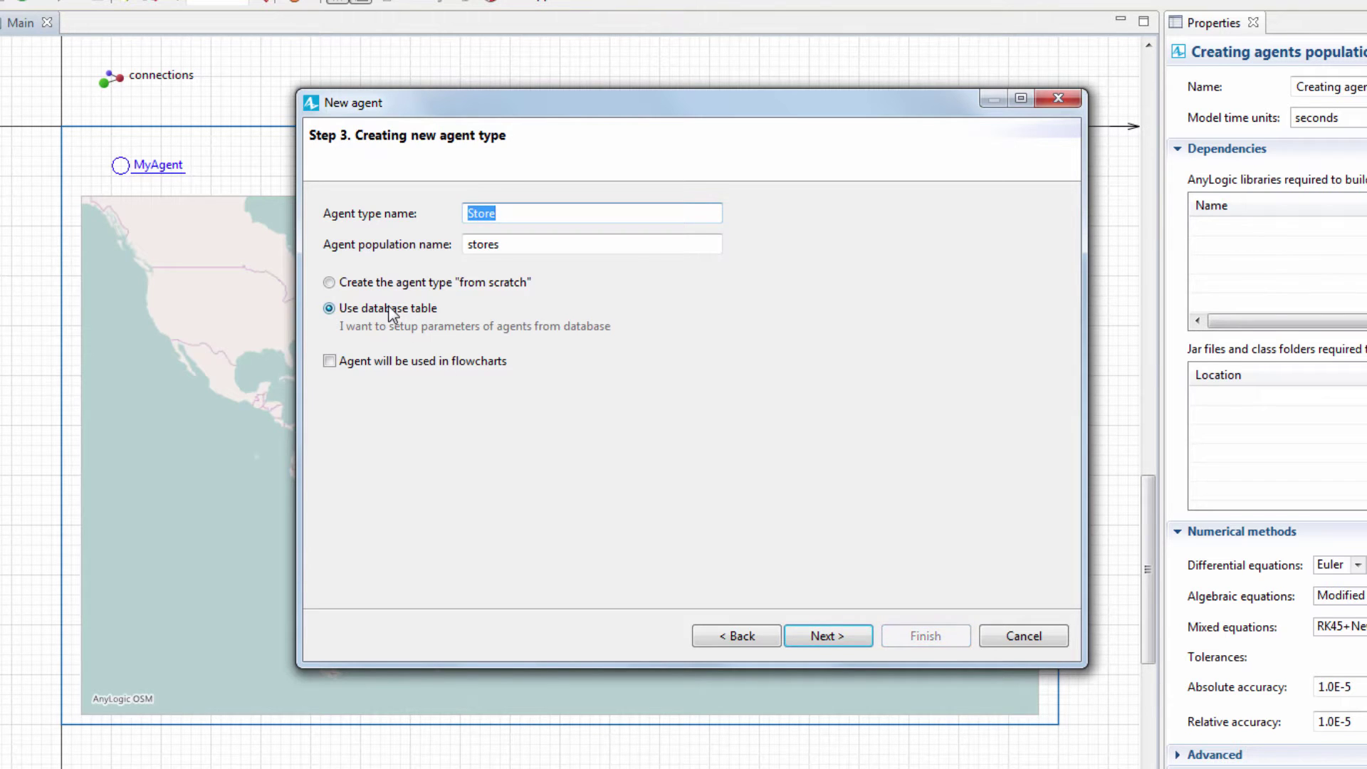
Step: Connect the TASCHEN Stores.xlsx workbook and use its Sheet1 table as the agents' data
left_click(808, 641)
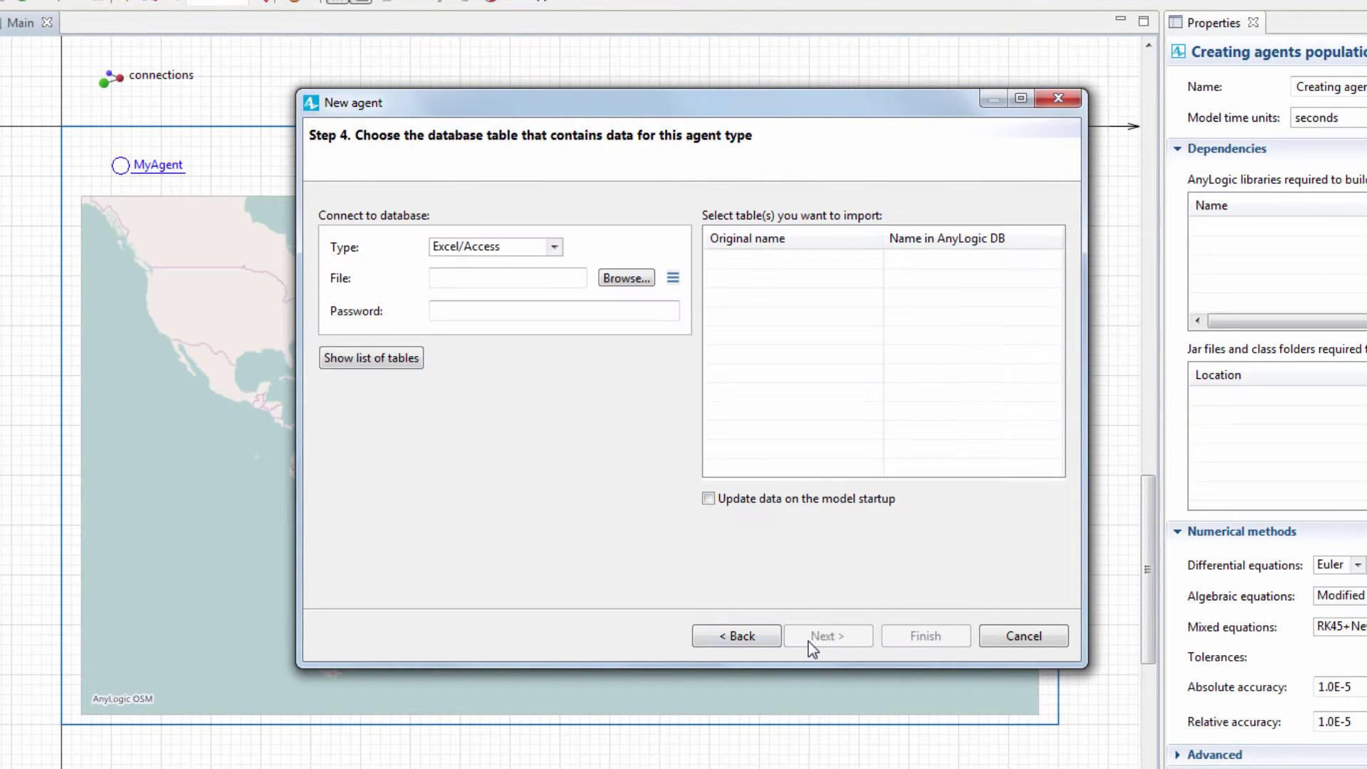
left_click(627, 278)
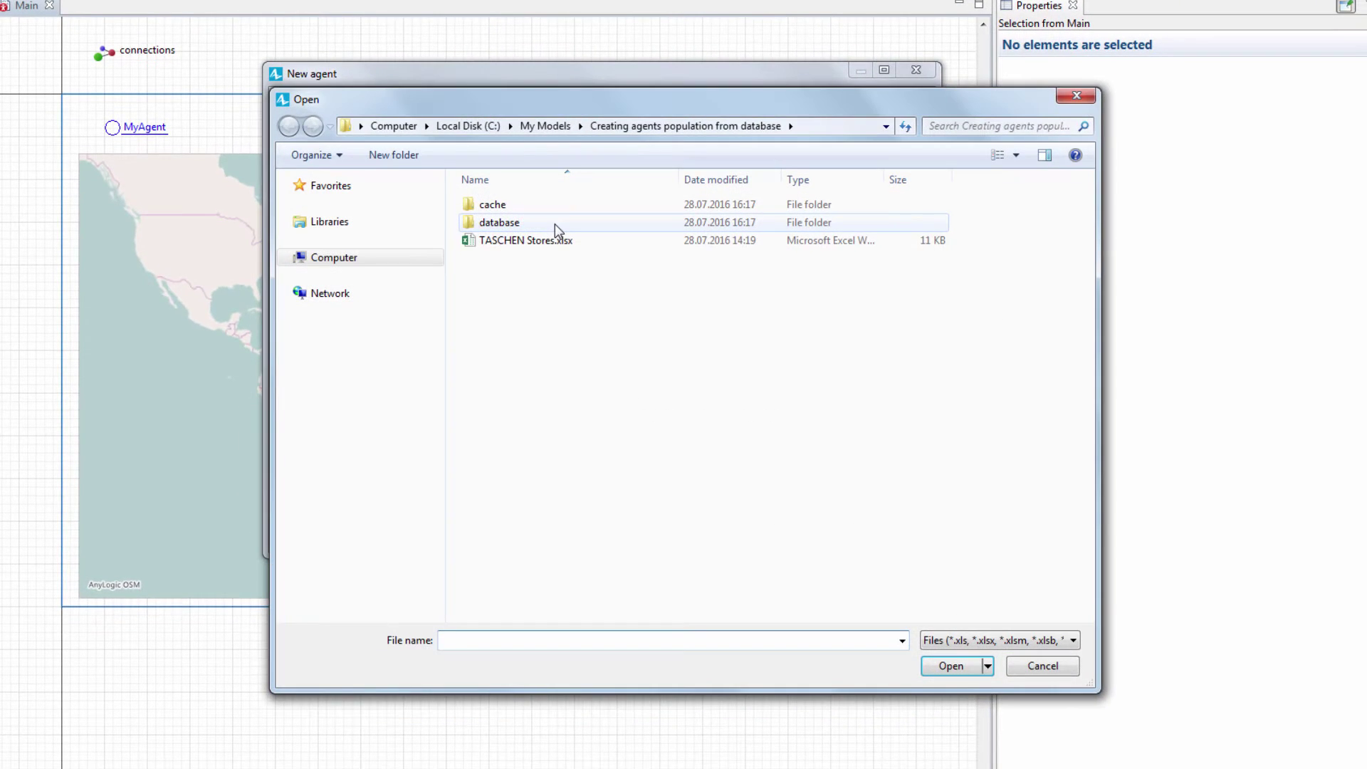
left_click(549, 240)
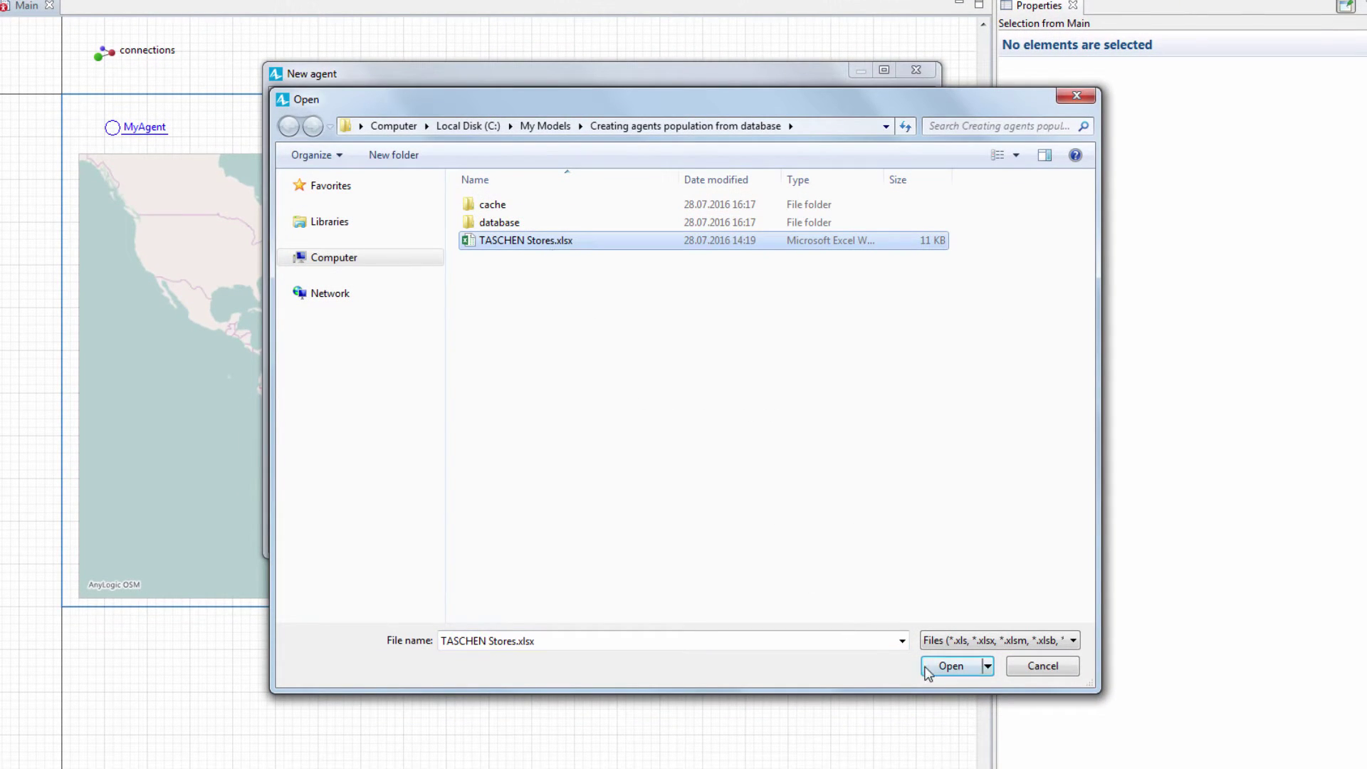
left_click(948, 666)
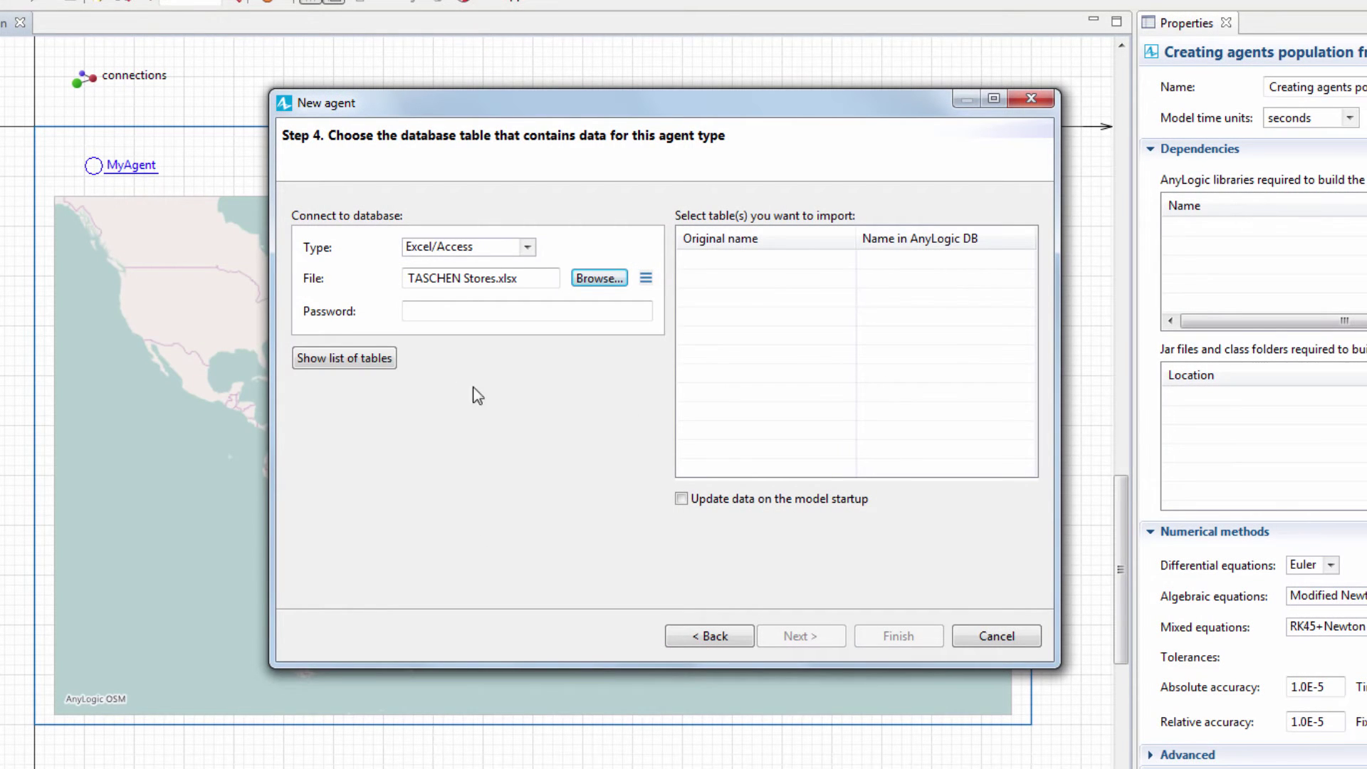
left_click(381, 362)
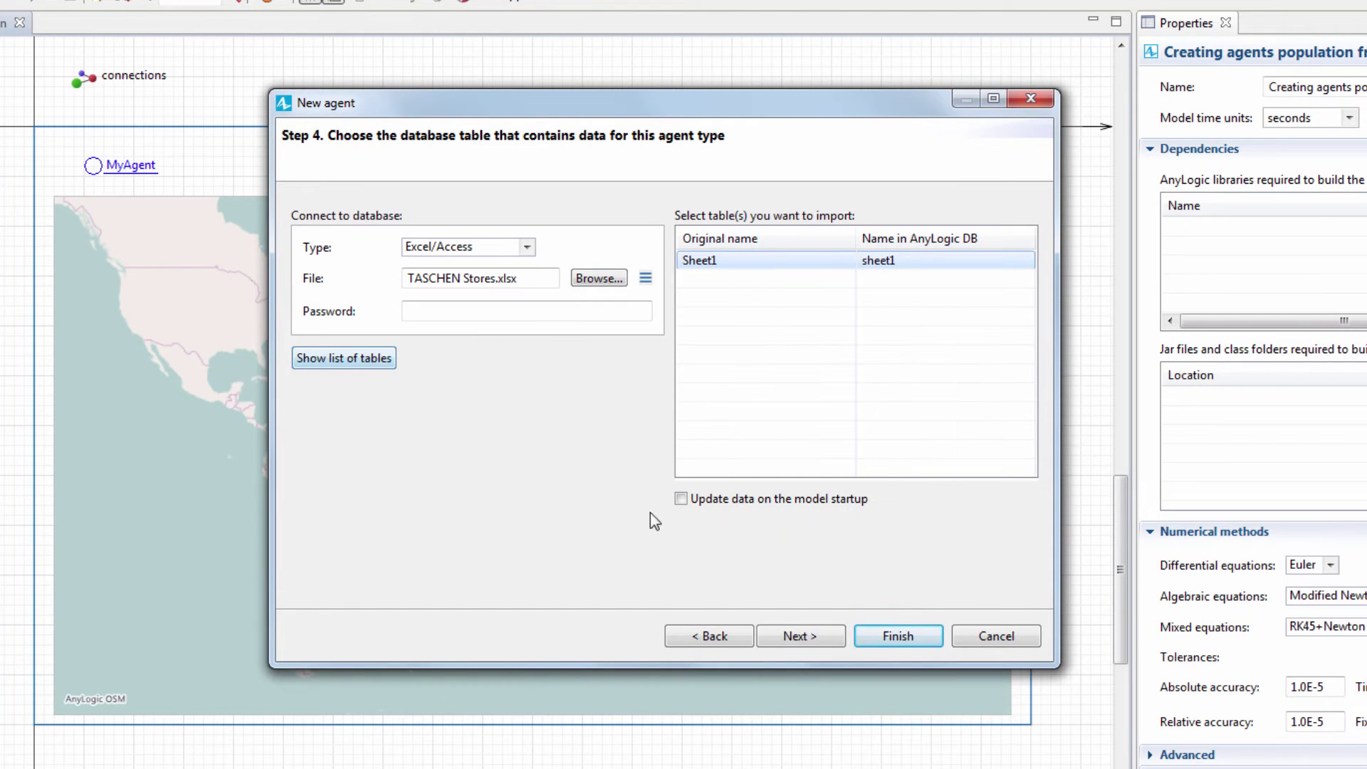
left_click(796, 641)
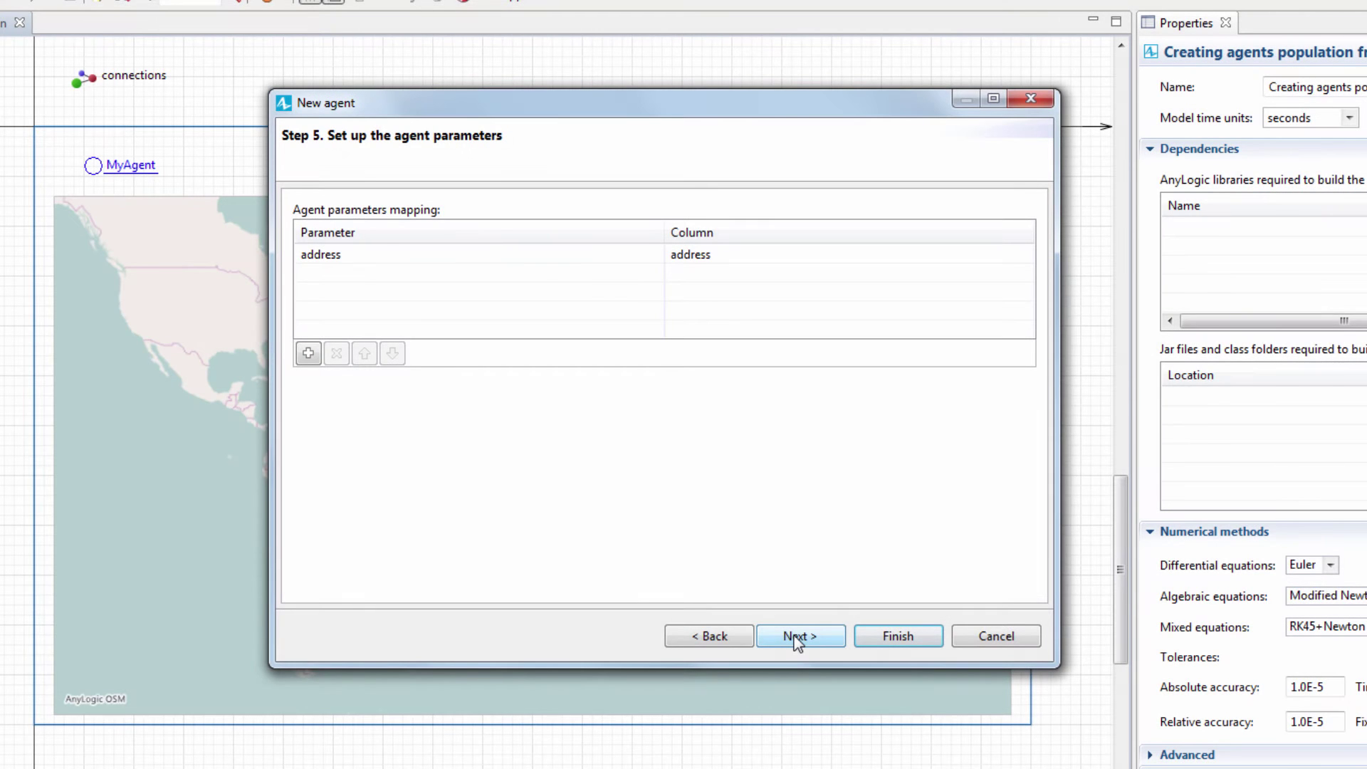
Step: Map the address column to the GIS location name parameter
left_click(443, 267)
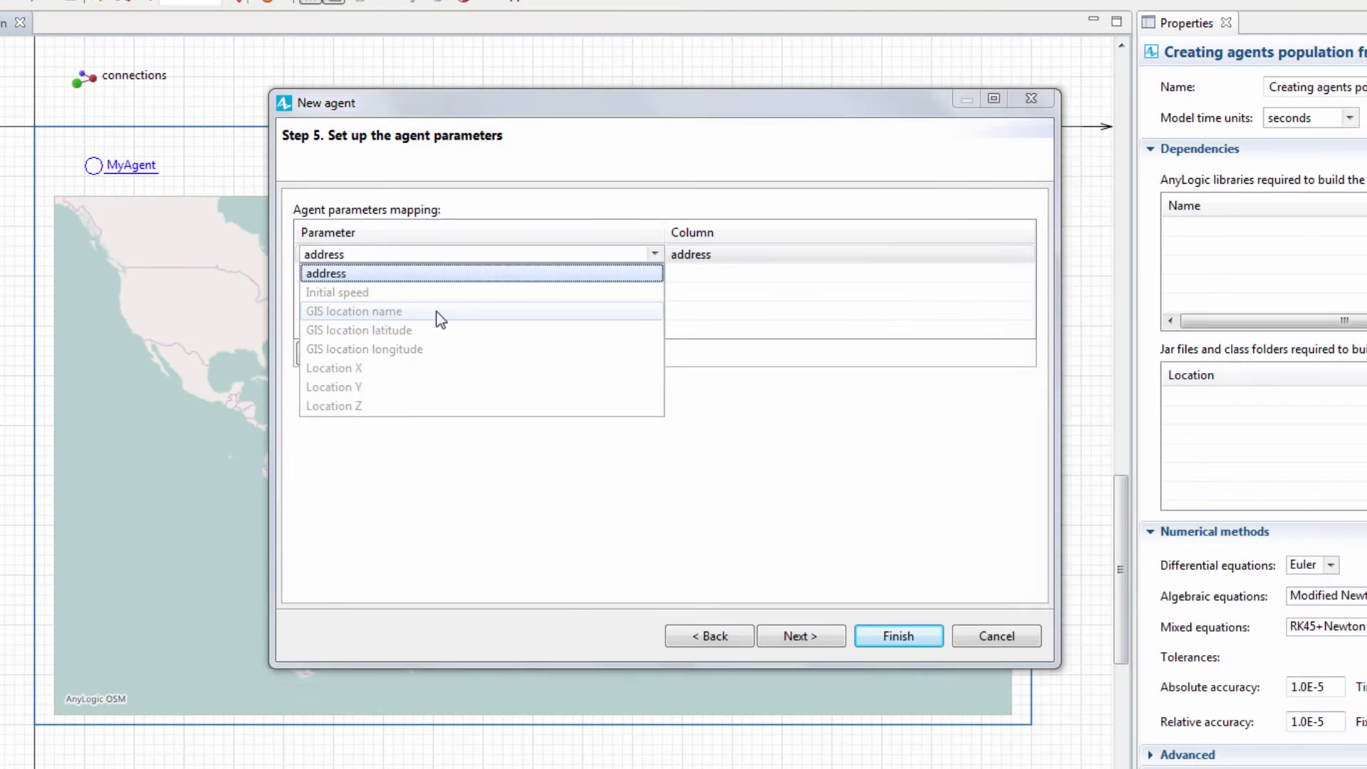
left_click(436, 312)
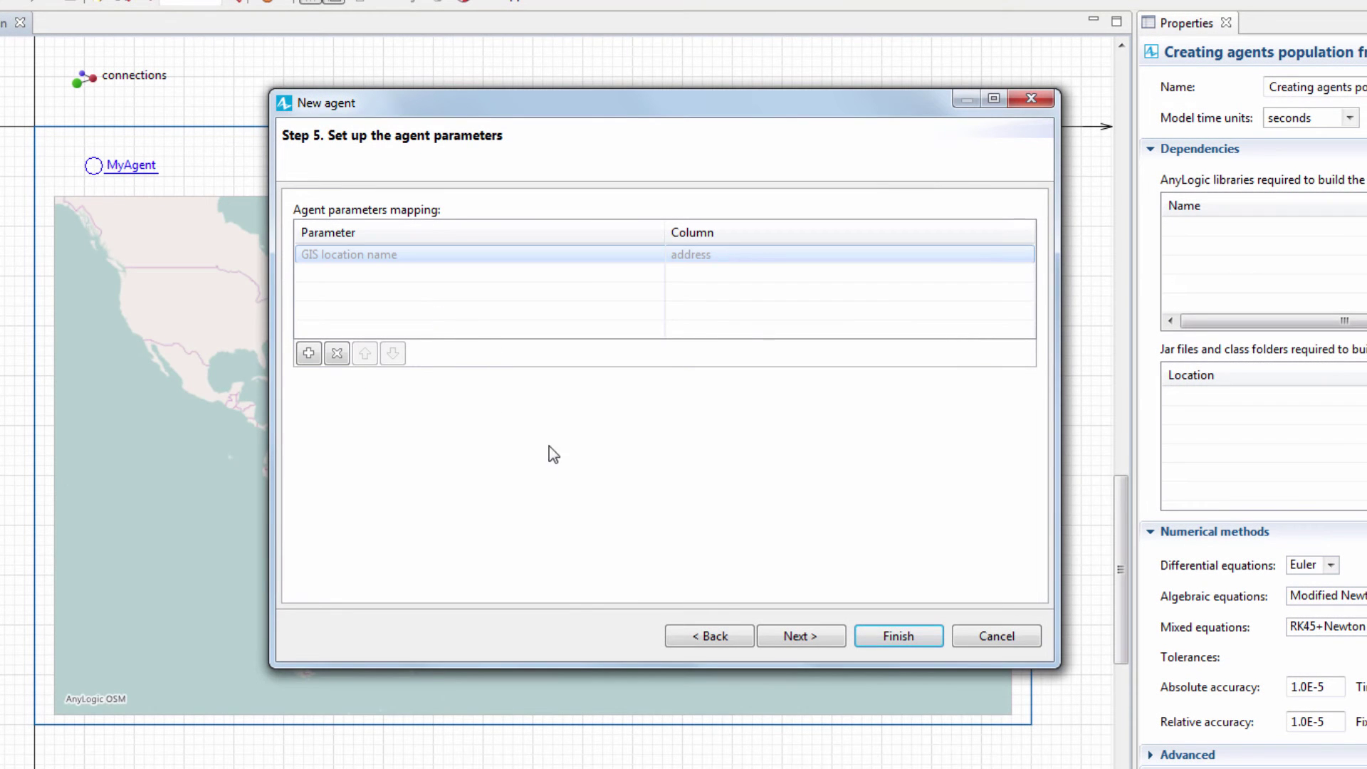
Step: Give Store agents the 2D Retail Store shape and finish the population wizard
left_click(798, 636)
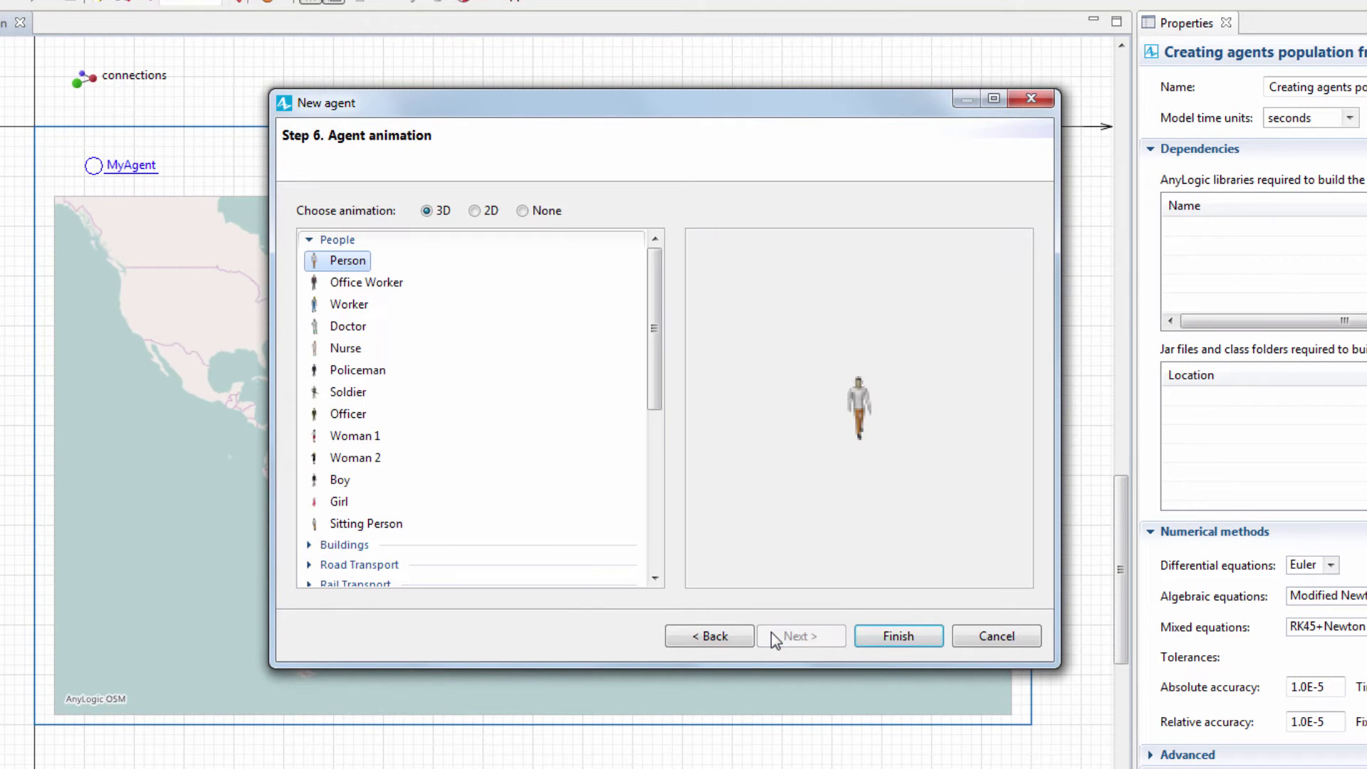
left_click(475, 211)
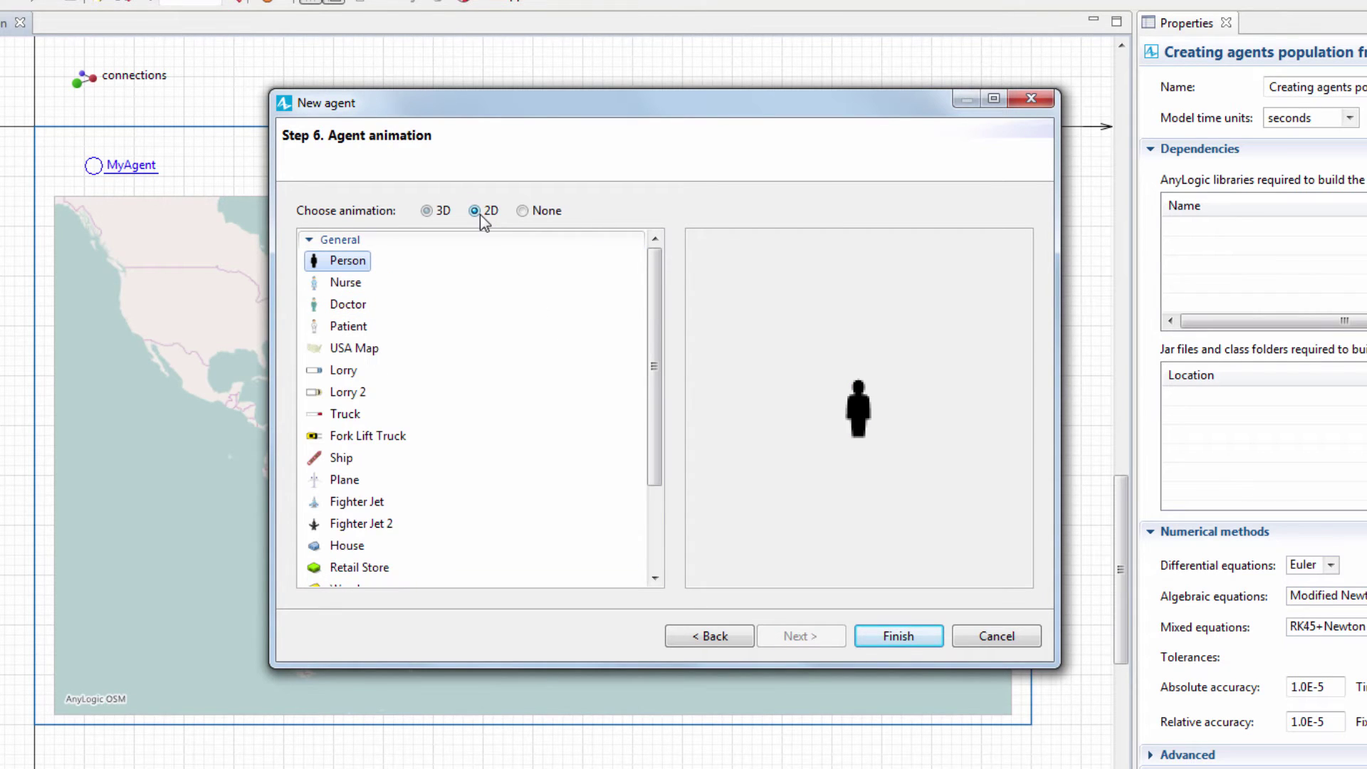
scroll(460, 321, "down", 1)
scroll(461, 321, "down", 2)
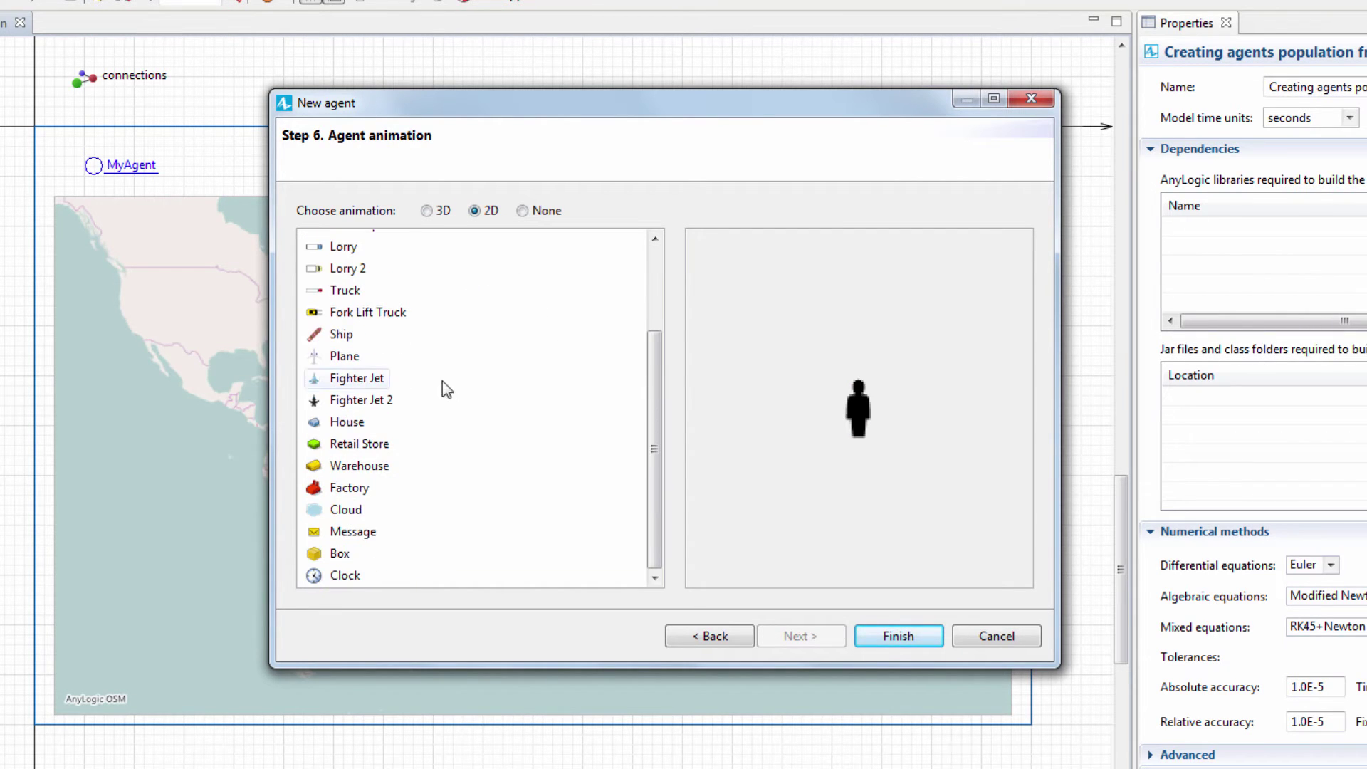
left_click(394, 453)
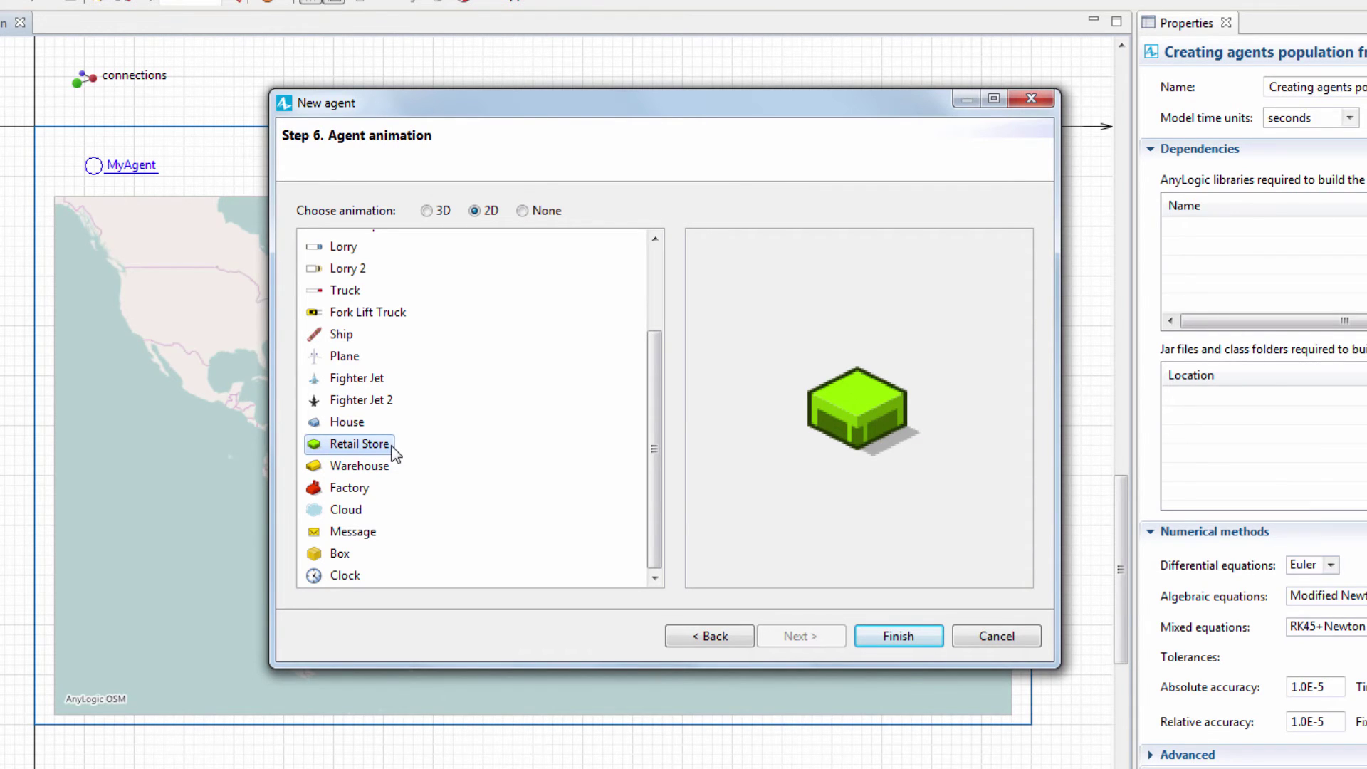
left_click(878, 641)
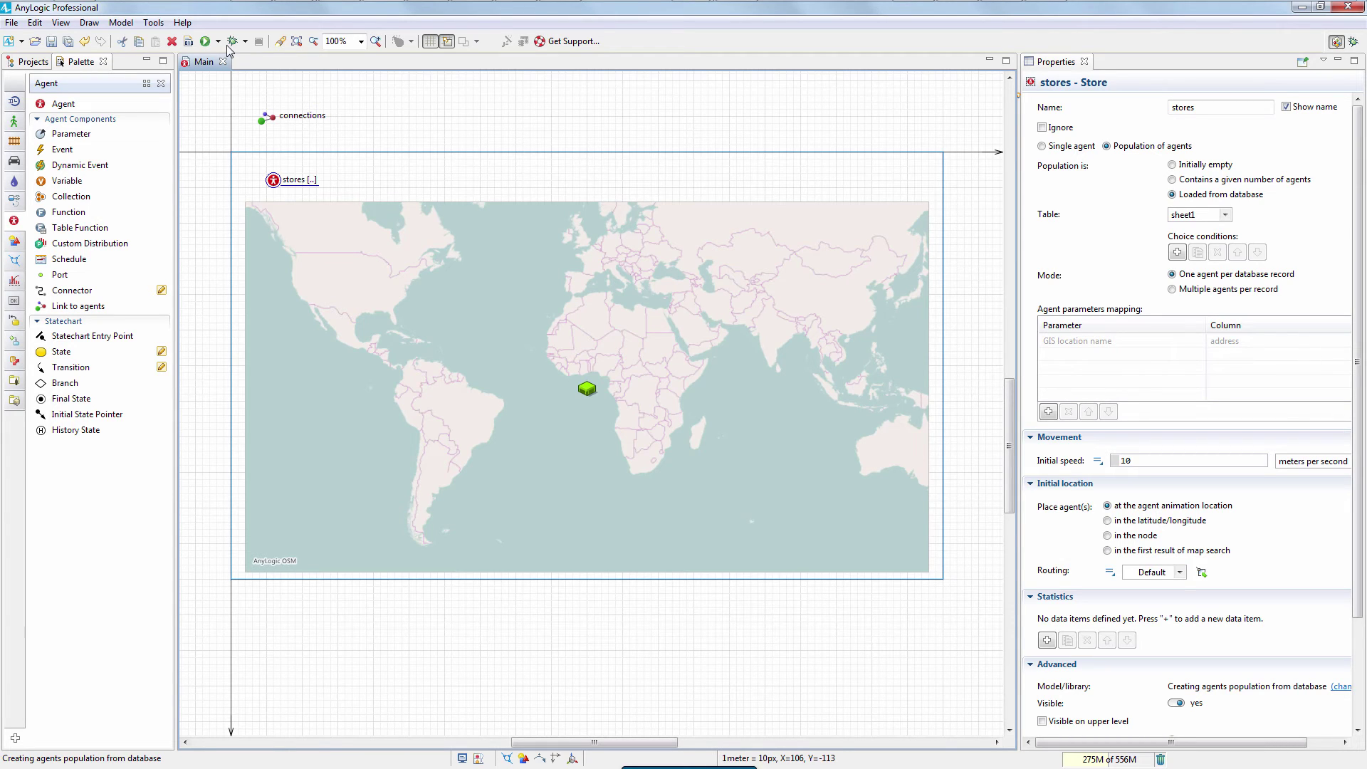
Step: Run the model and pan the map to see the 12 green store icons
left_click(208, 42)
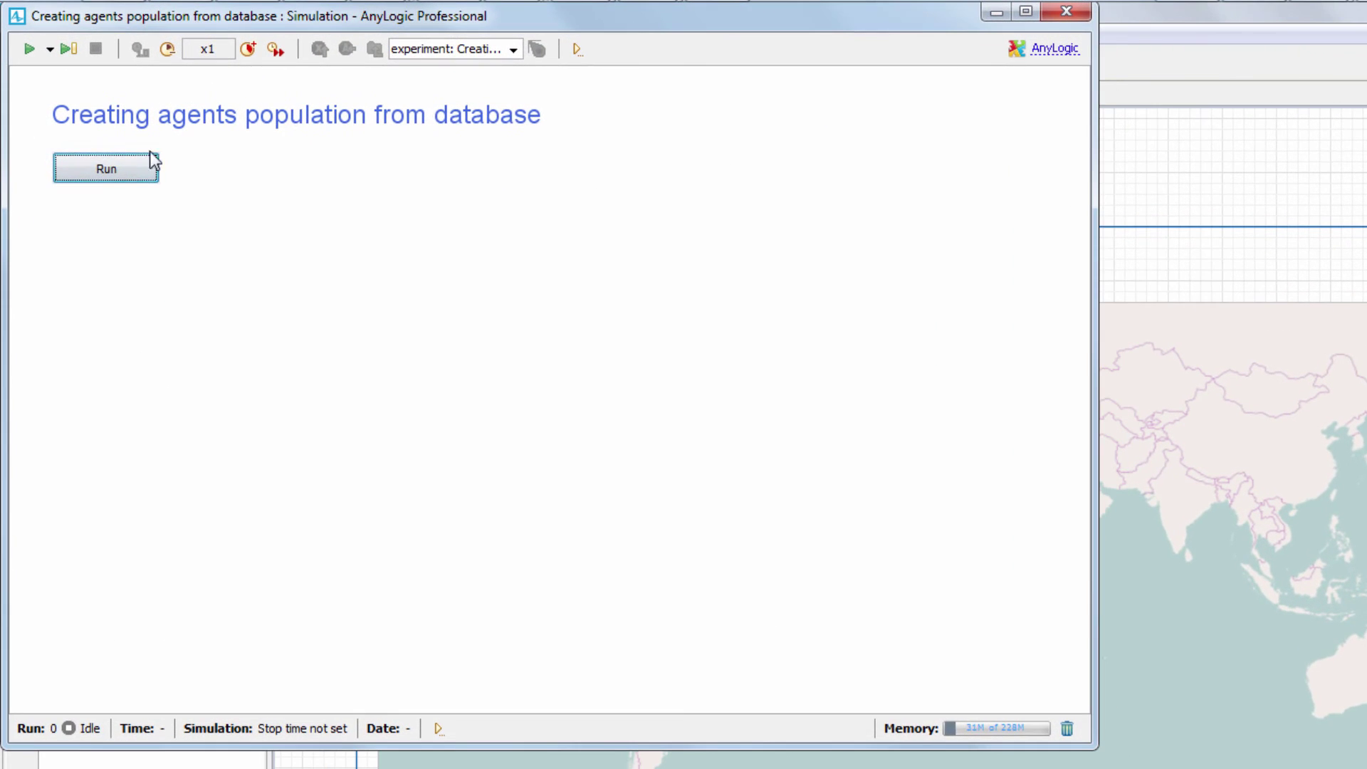
left_click(116, 171)
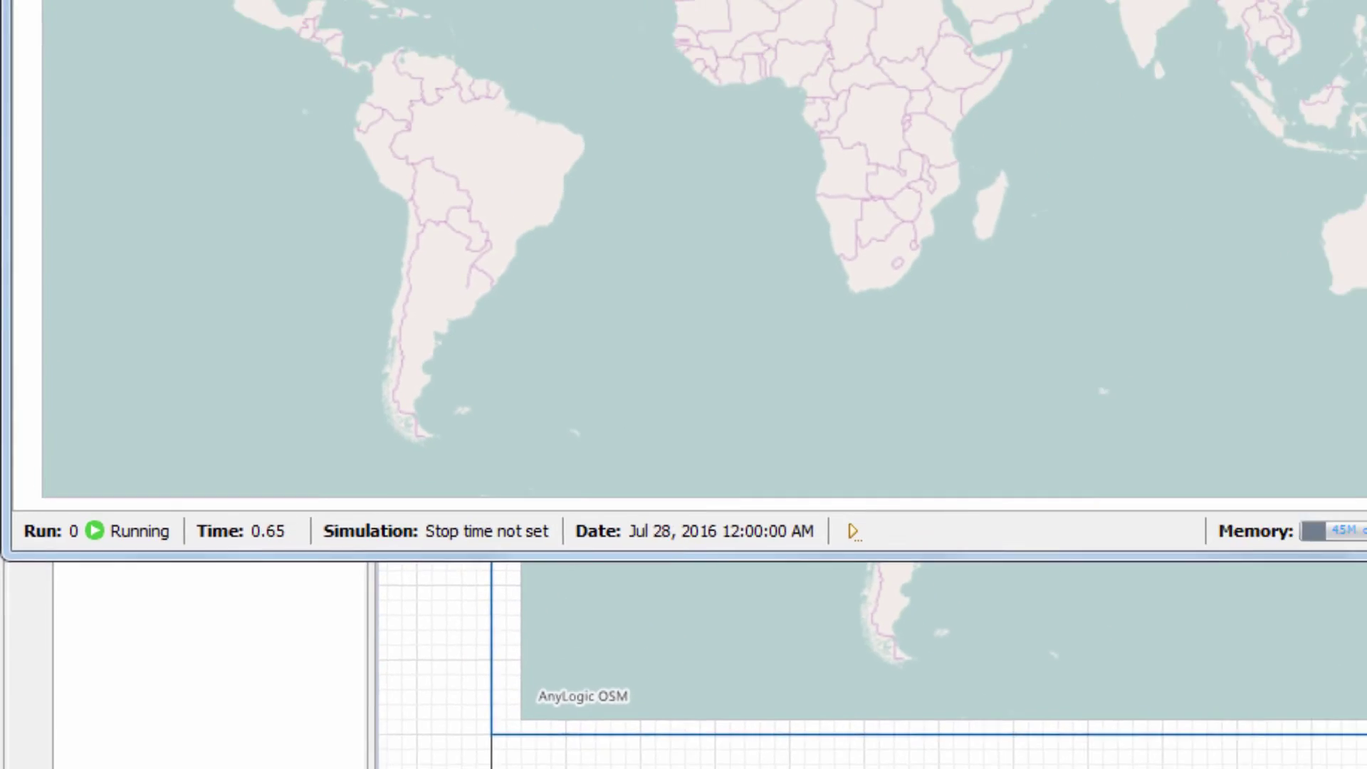
left_click_drag(505, 232, 491, 381)
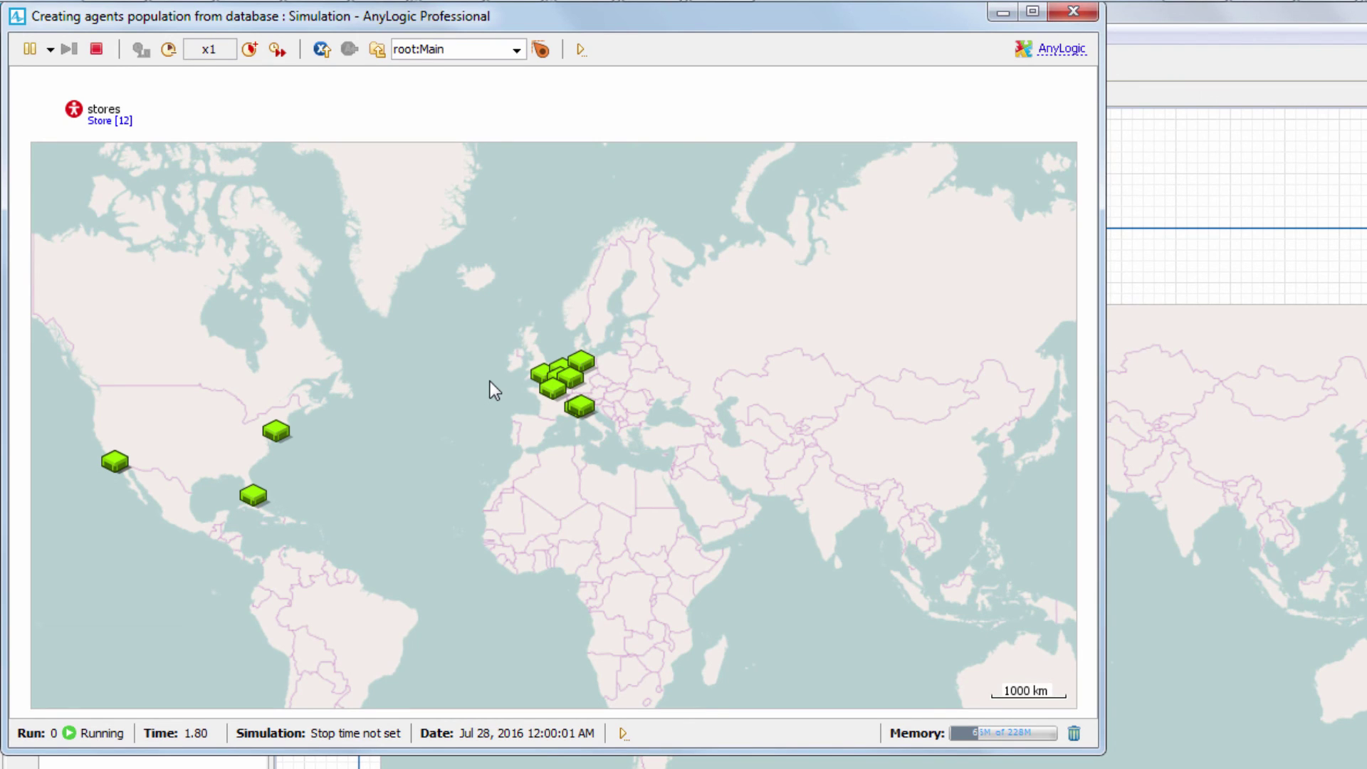
scroll(509, 383, "up", 1)
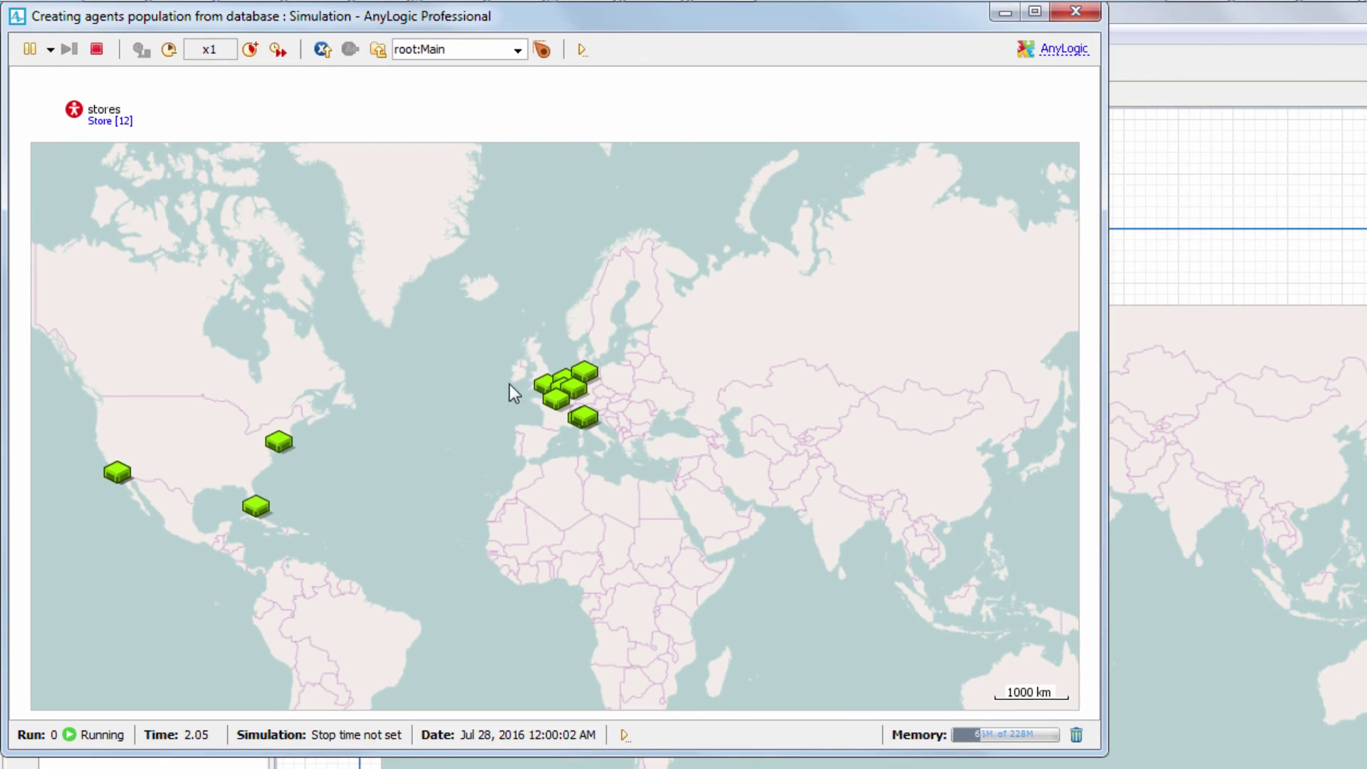
scroll(543, 382, "up", 2)
scroll(560, 386, "up", 2)
scroll(561, 385, "up", 2)
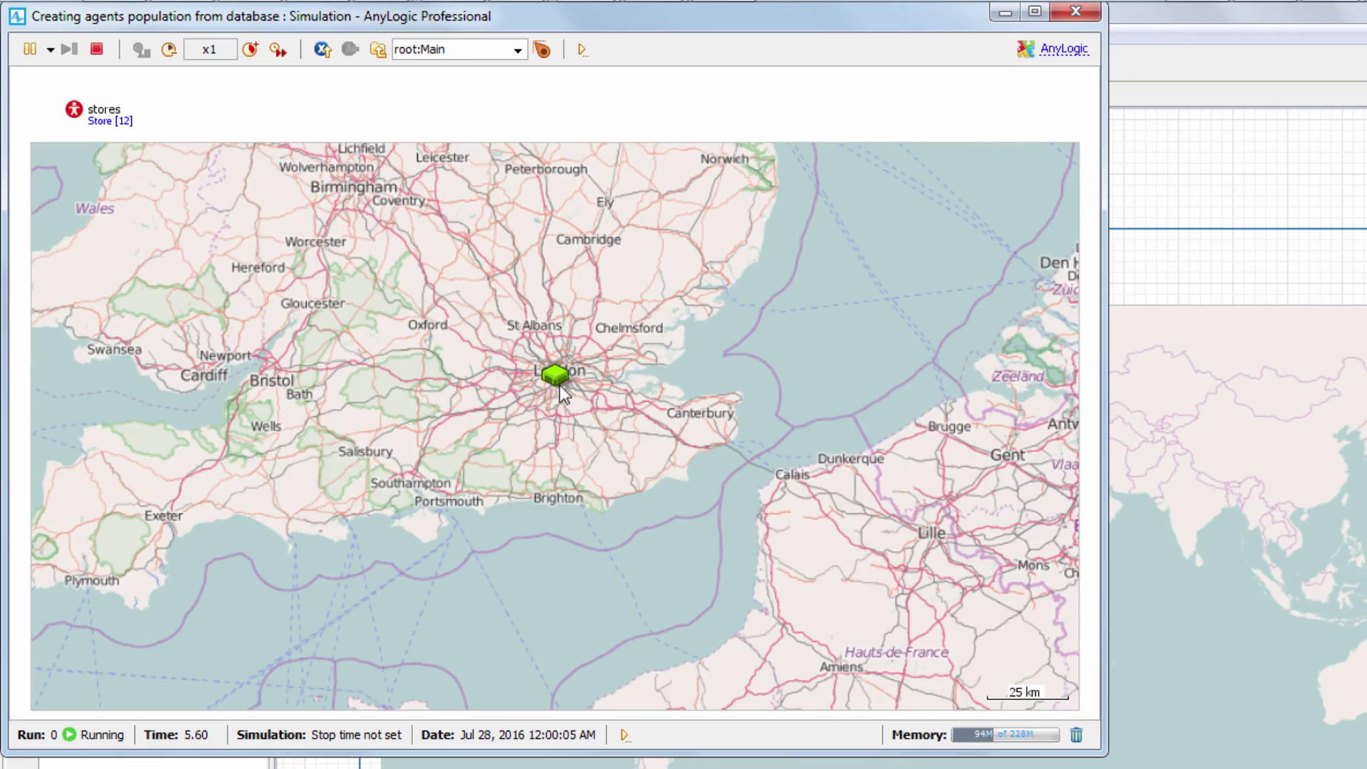
scroll(552, 380, "up", 1)
scroll(557, 365, "up", 2)
scroll(572, 354, "up", 1)
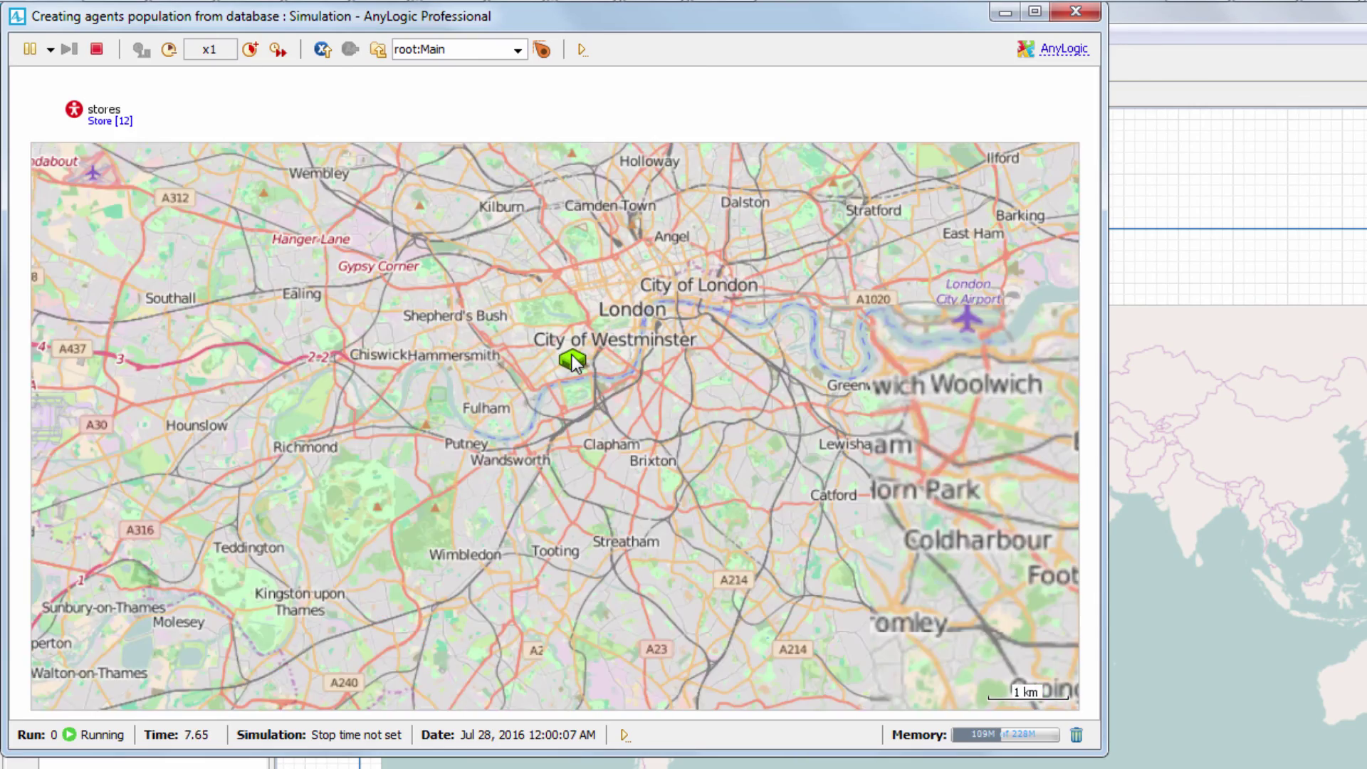
scroll(571, 355, "up", 1)
scroll(574, 356, "up", 1)
scroll(610, 424, "up", 1)
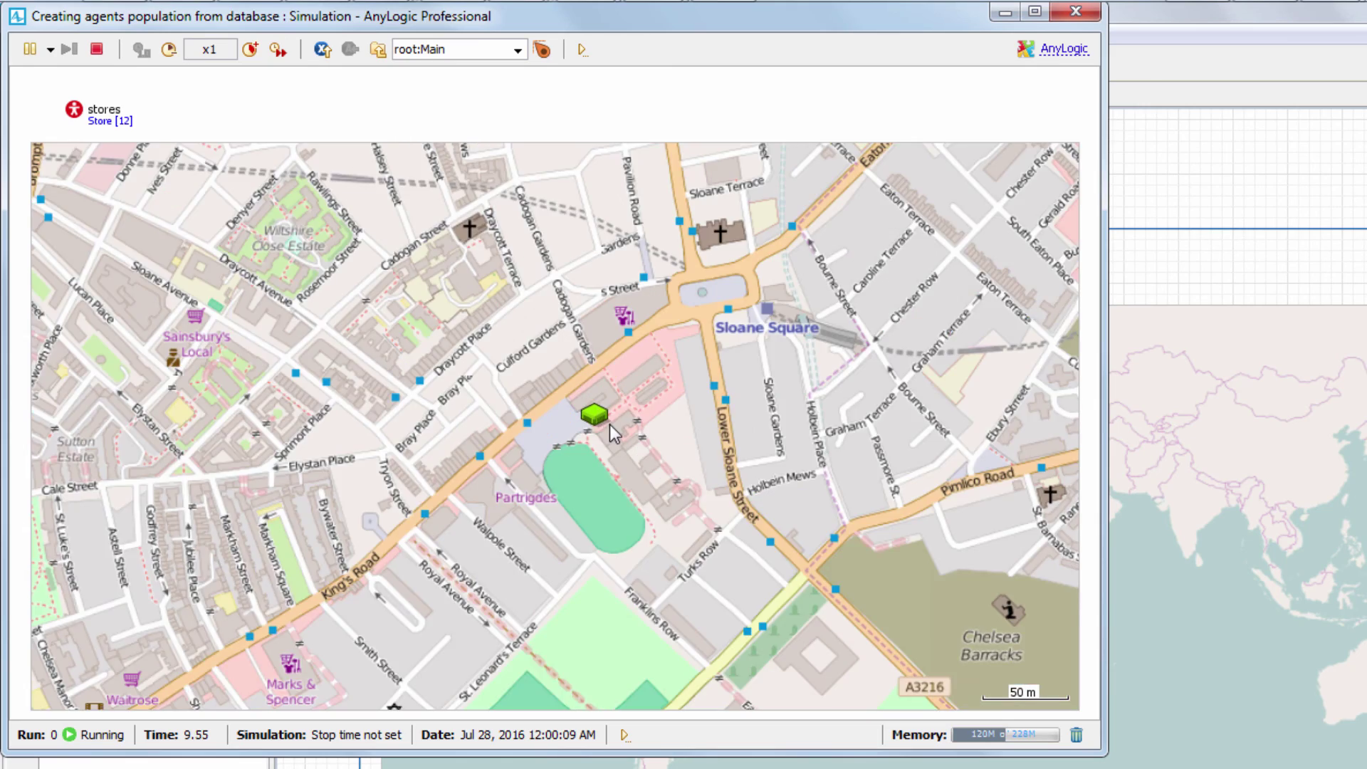
scroll(611, 425, "up", 1)
scroll(597, 386, "up", 1)
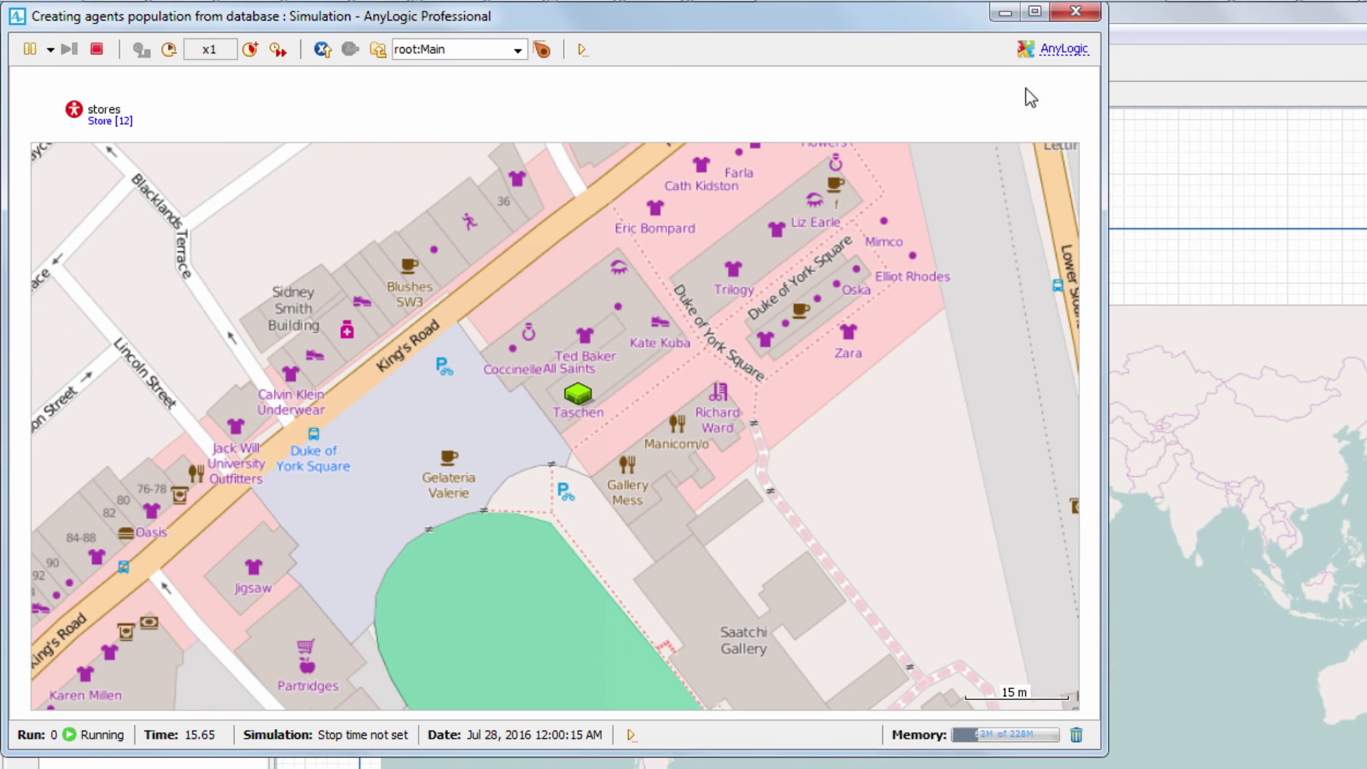
Step: Close the running simulation window to return to the Main diagram
left_click(1068, 18)
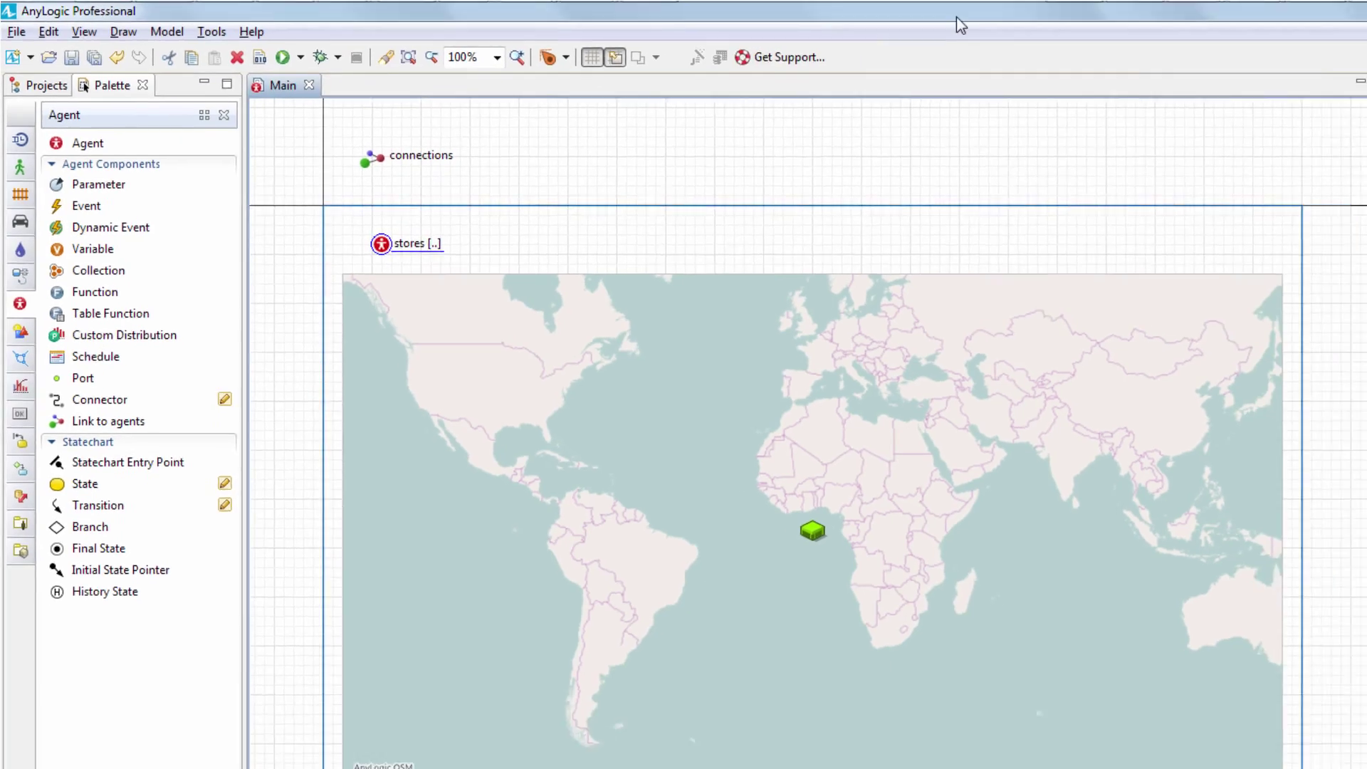